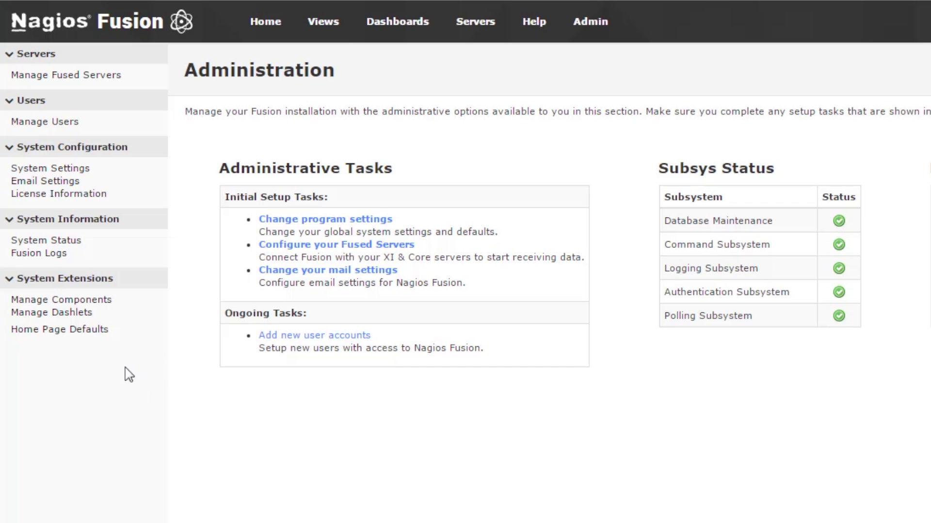
# Go to Manage Components under System Extensions to see the five installed components
pyautogui.click(95, 301)
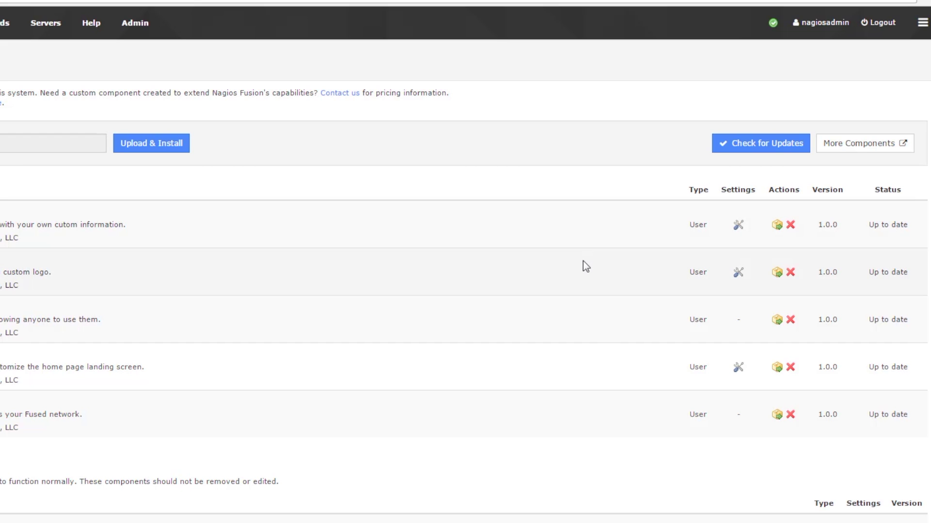
pyautogui.click(737, 368)
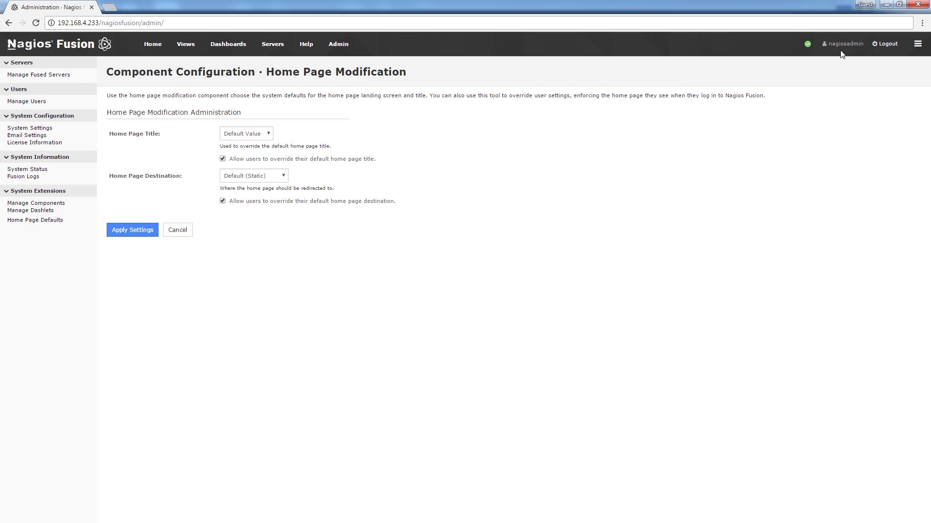
pyautogui.click(177, 230)
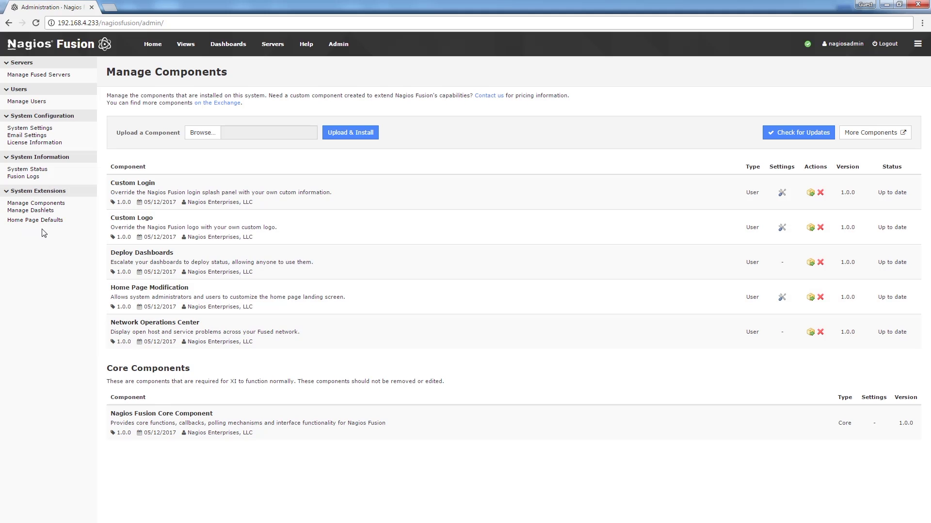
# Browse the installed dashlets in Manage Dashlets, then return to the Administration overview
pyautogui.click(31, 210)
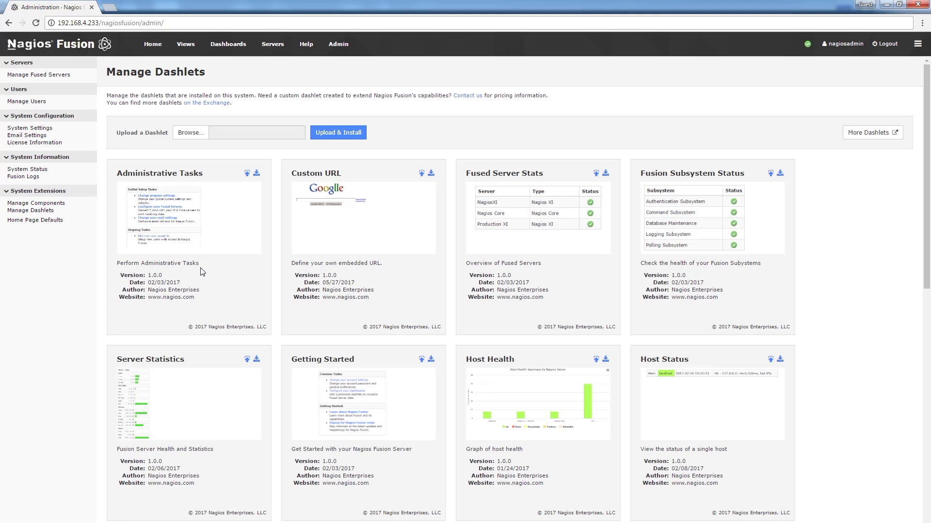
pyautogui.scroll(-3, 203, 273)
pyautogui.scroll(-3, 203, 273)
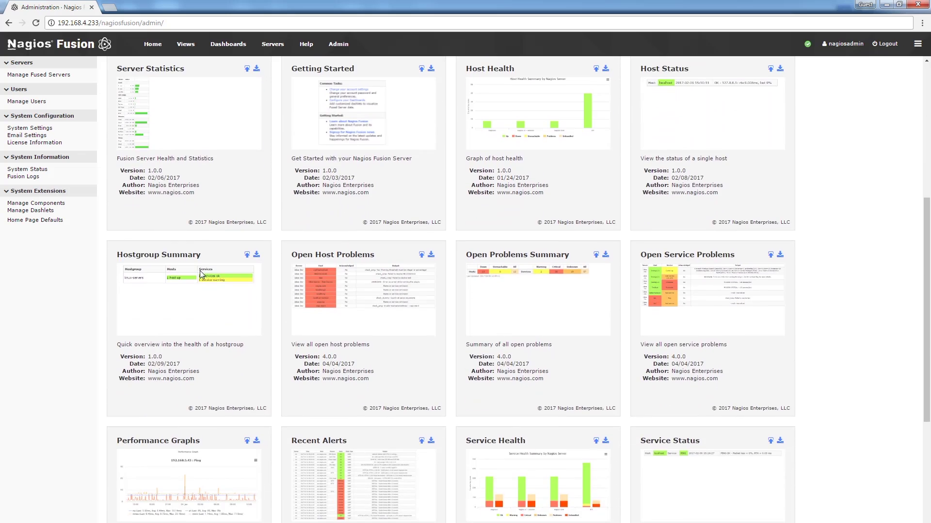
pyautogui.scroll(-2, 203, 273)
pyautogui.scroll(3, 202, 274)
pyautogui.scroll(3, 202, 274)
pyautogui.scroll(3, 202, 274)
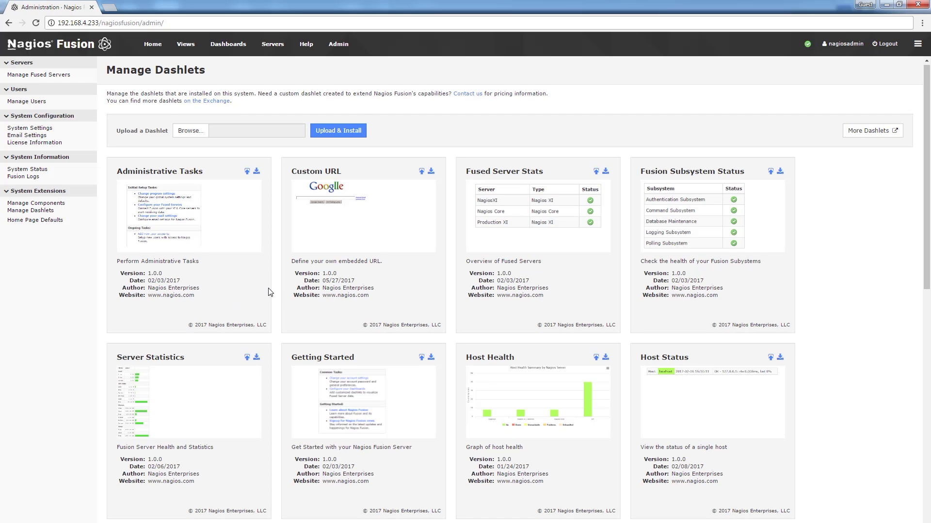
pyautogui.scroll(-2, 268, 292)
pyautogui.scroll(-5, 269, 291)
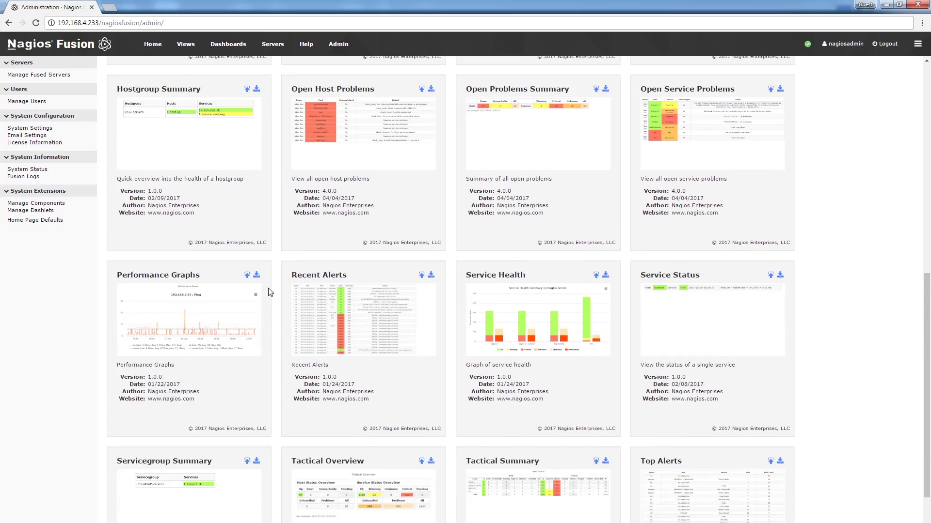
pyautogui.scroll(10, 268, 291)
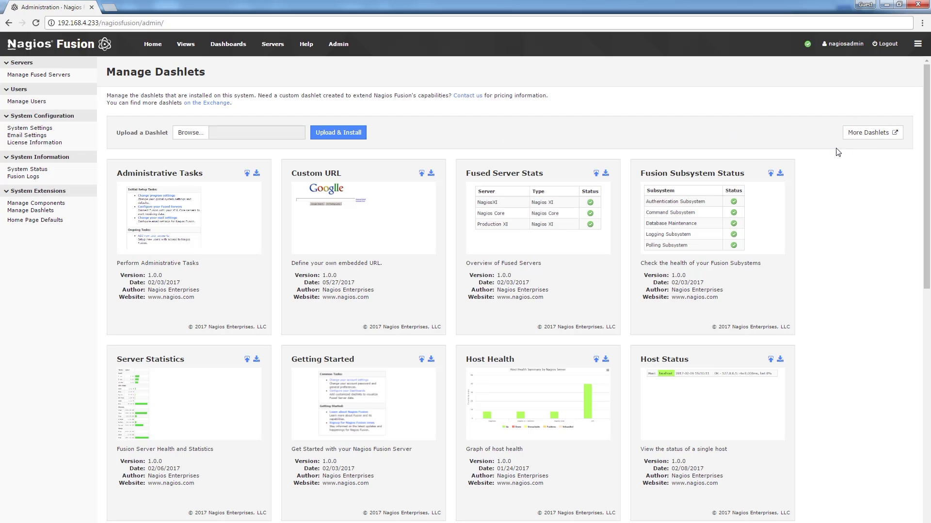
pyautogui.click(338, 44)
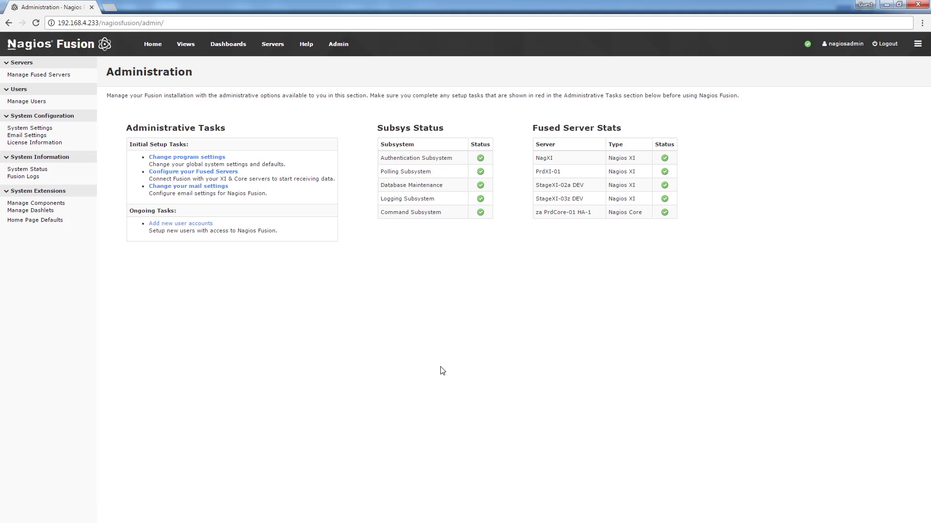